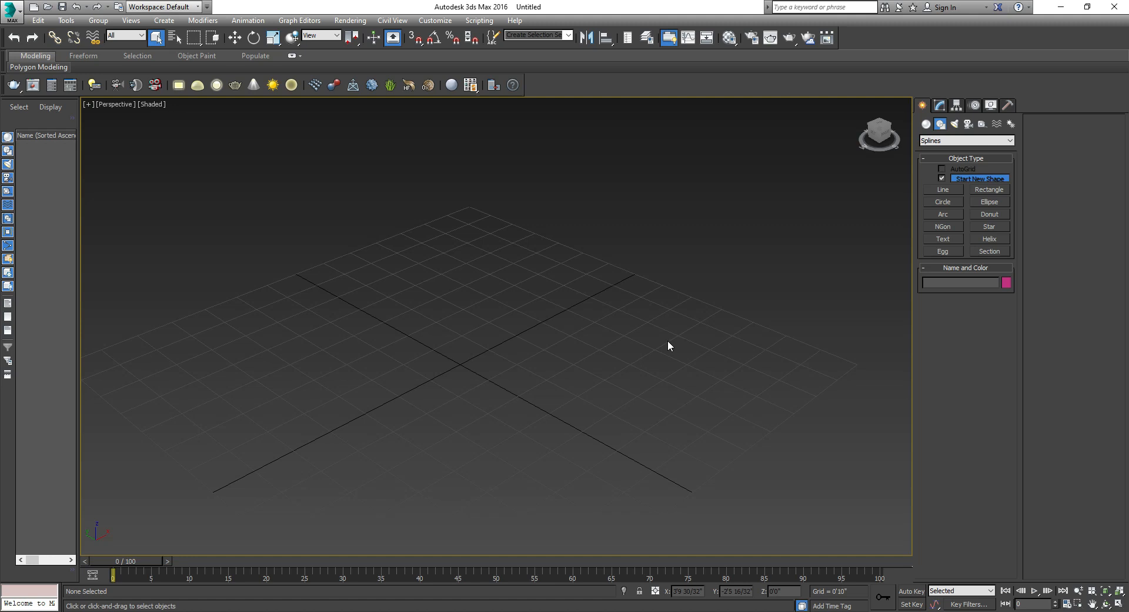
# - Show the four-viewport layout, make each viewport active in turn, and maximize the Left viewport
pyautogui.scroll(-5, 411, 273)
pyautogui.scroll(4, 332, 342)
pyautogui.hotkey('alt', 'w')
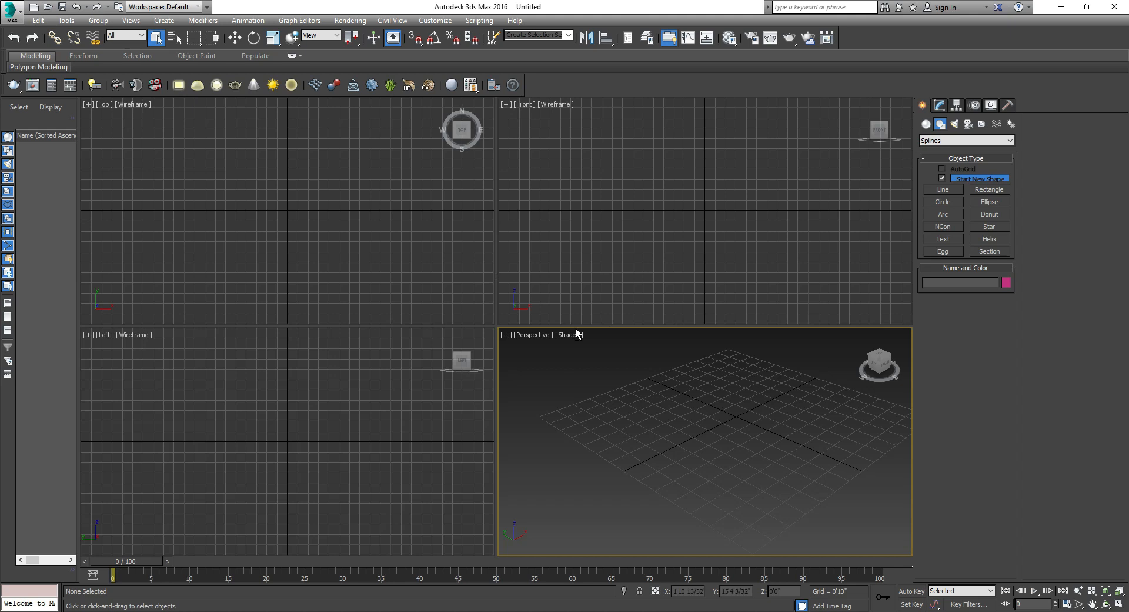
pyautogui.click(390, 255)
pyautogui.click(550, 258)
pyautogui.click(415, 374)
pyautogui.click(563, 406)
pyautogui.click(340, 405)
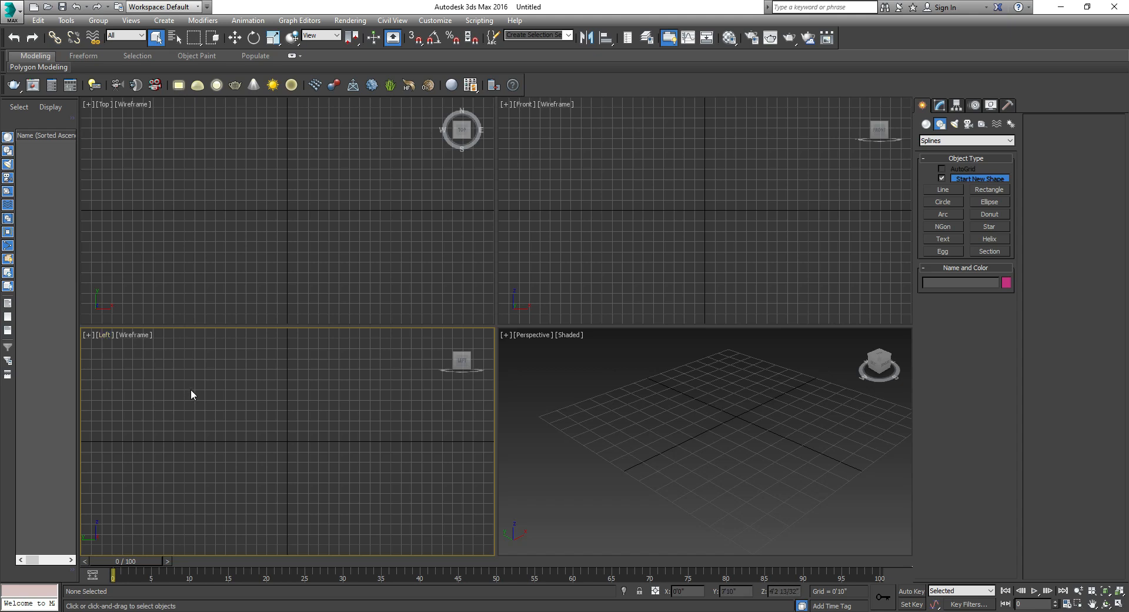
pyautogui.hotkey('alt', 'w')
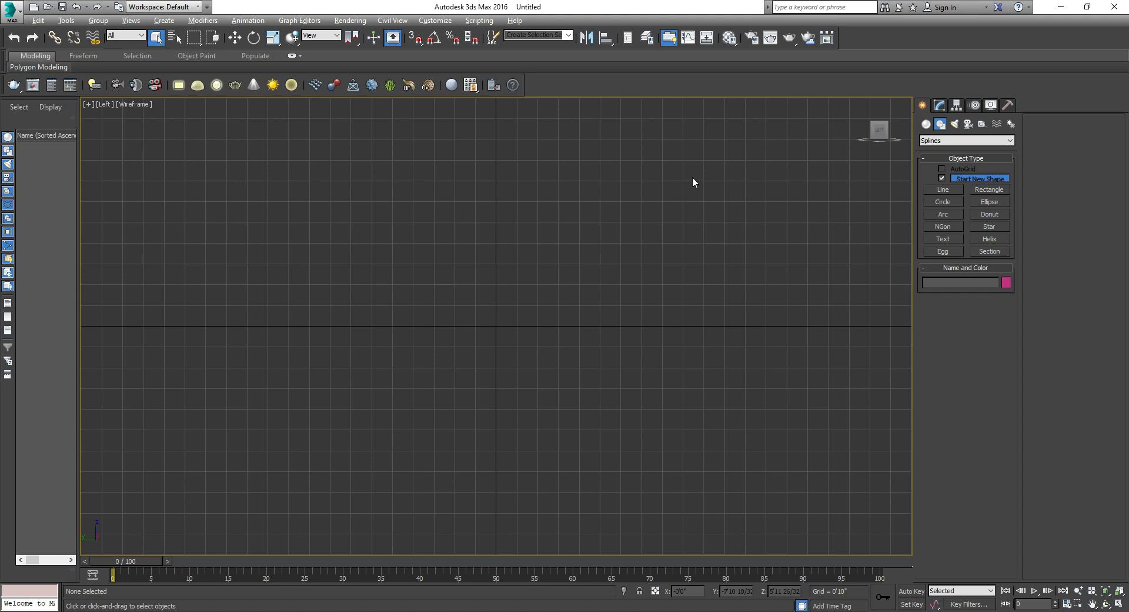
# - Create a box primitive over the origin in the Left view, about 2'1" long and 1'5" wide
pyautogui.hotkey('shift', 'w')
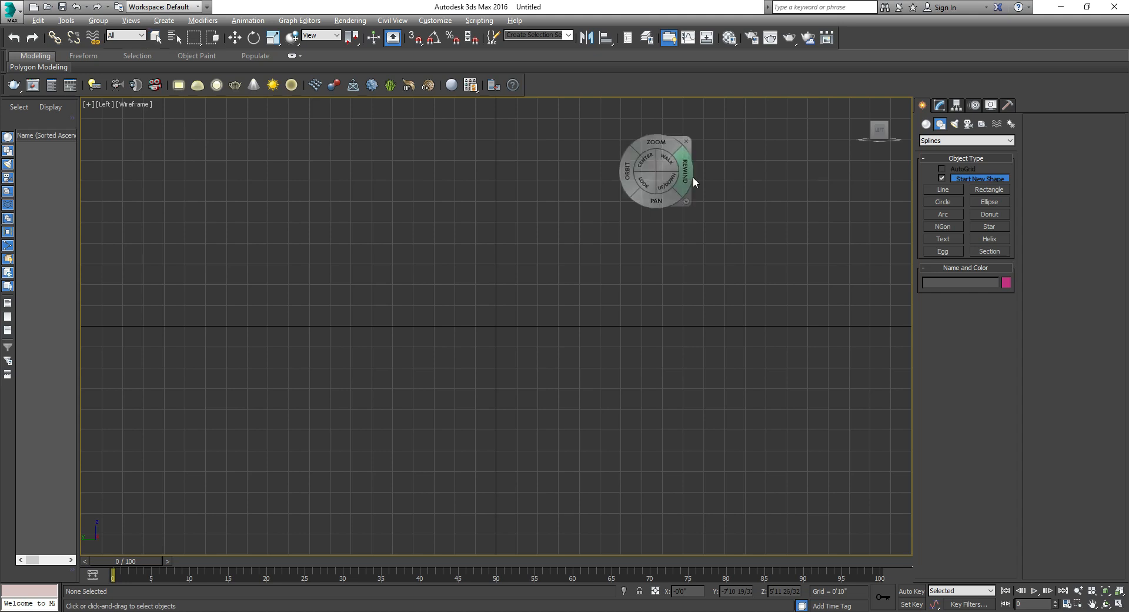
pyautogui.moveTo(681, 143); pyautogui.dragTo(734, 148)
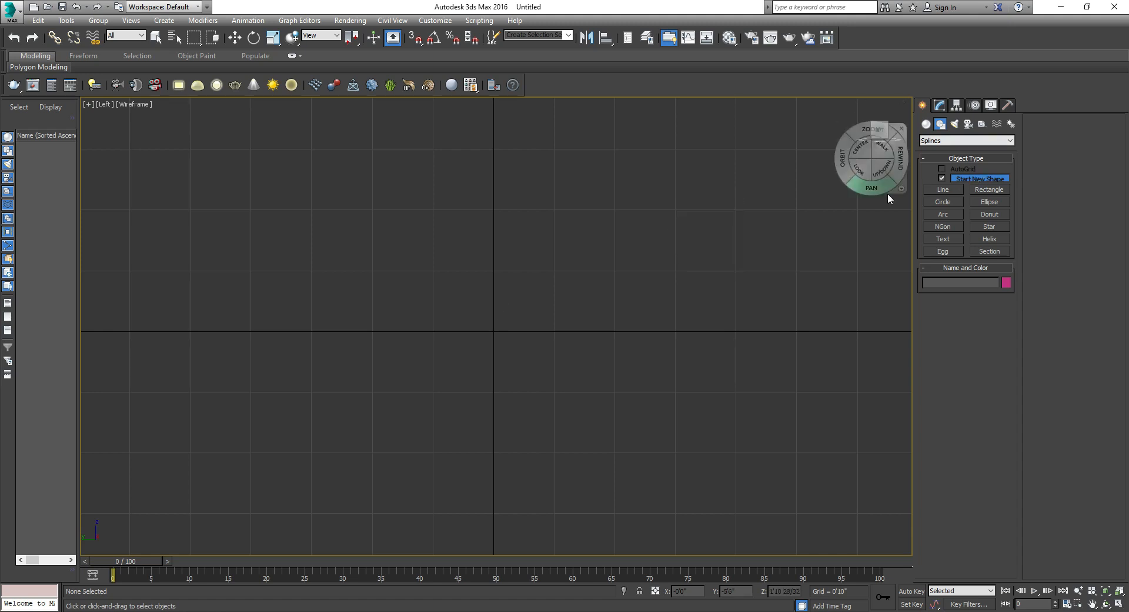
pyautogui.click(954, 188)
pyautogui.click(926, 125)
pyautogui.click(943, 180)
pyautogui.moveTo(457, 256); pyautogui.dragTo(561, 407)
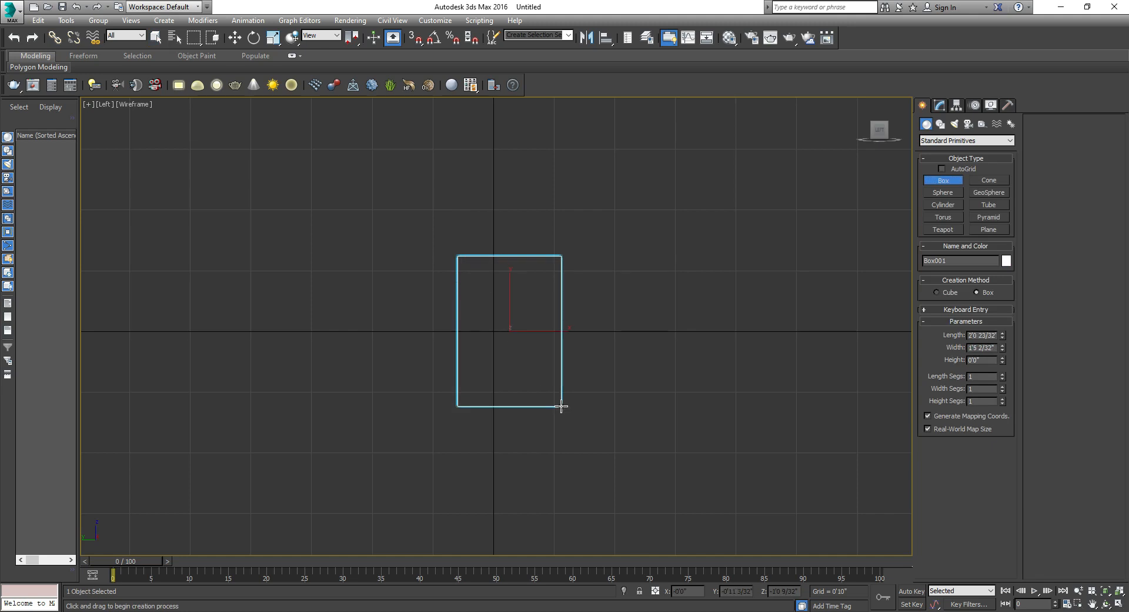
pyautogui.rightClick(594, 365)
# - Return to the home perspective view, deselect the box and set the viewport display to Shaded
pyautogui.click(861, 103)
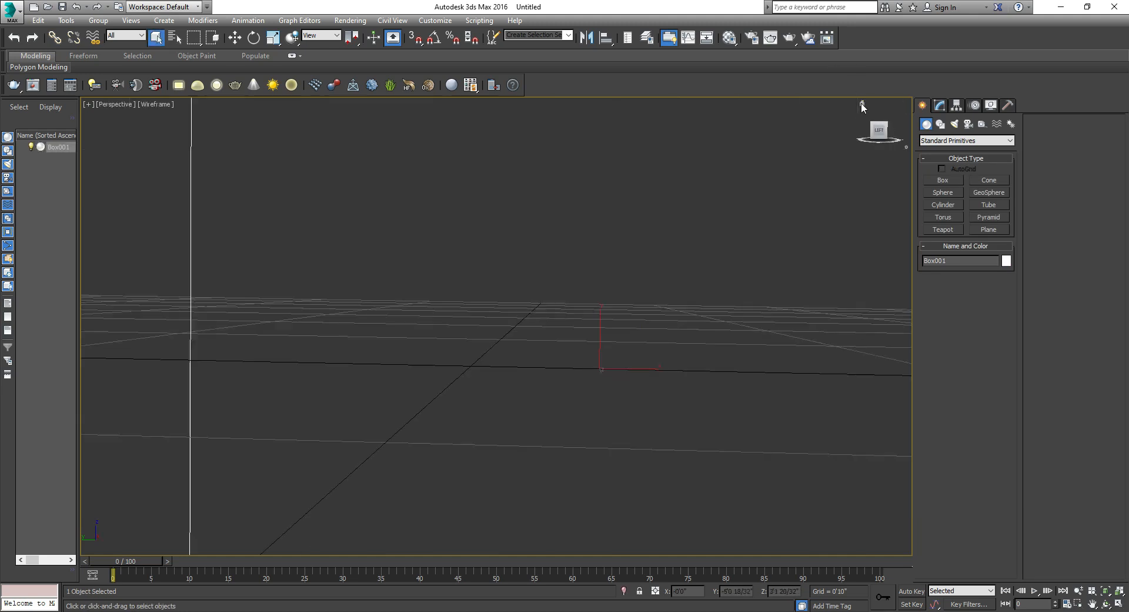
pyautogui.click(694, 222)
pyautogui.click(157, 106)
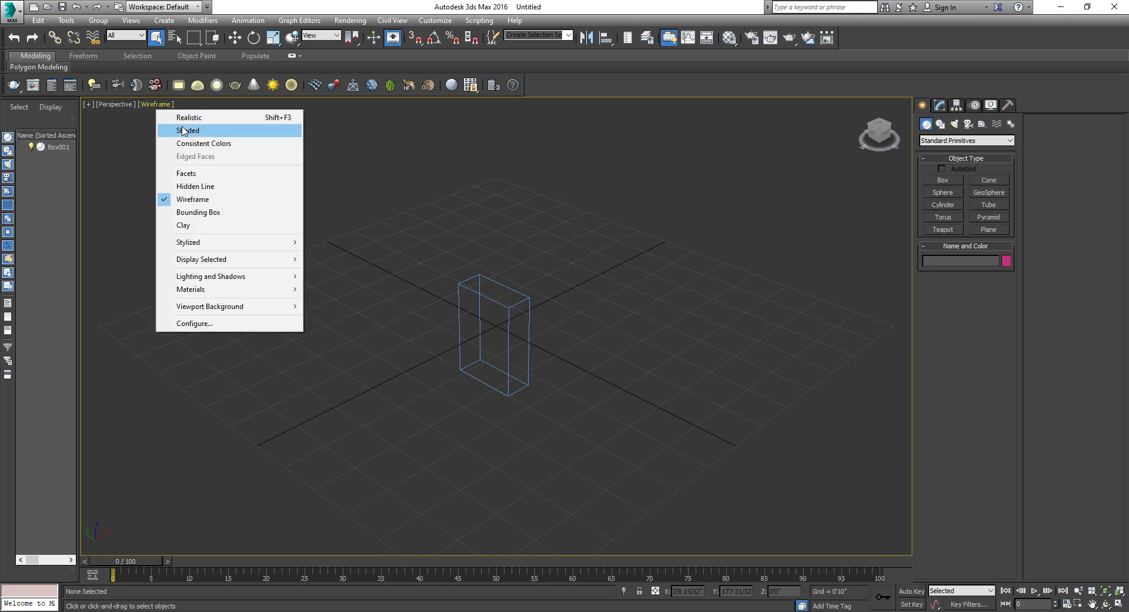
pyautogui.click(177, 131)
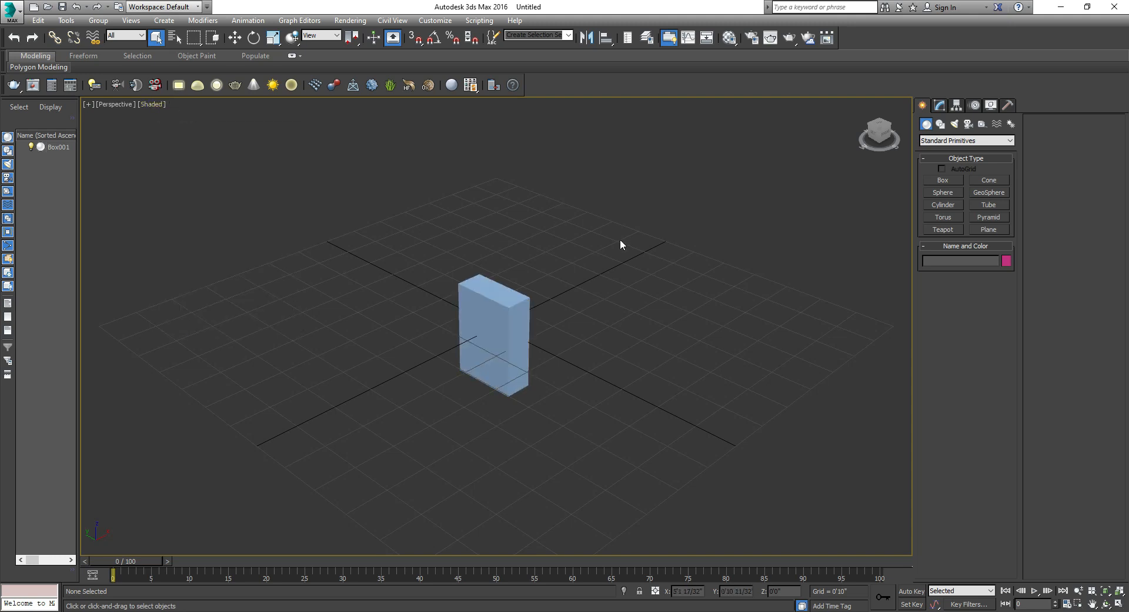
# - Orbit and pan the perspective view around the box with SteeringWheels, and close the wheel
pyautogui.hotkey('shift', 'w')
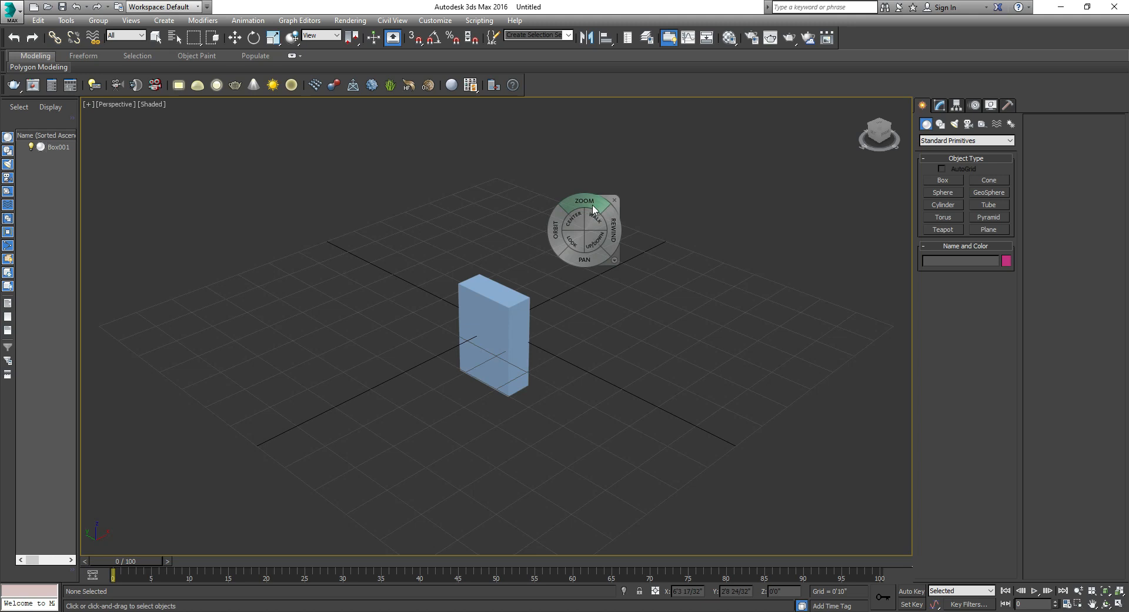
pyautogui.moveTo(555, 224); pyautogui.dragTo(835, 213)
pyautogui.moveTo(837, 273); pyautogui.dragTo(756, 240)
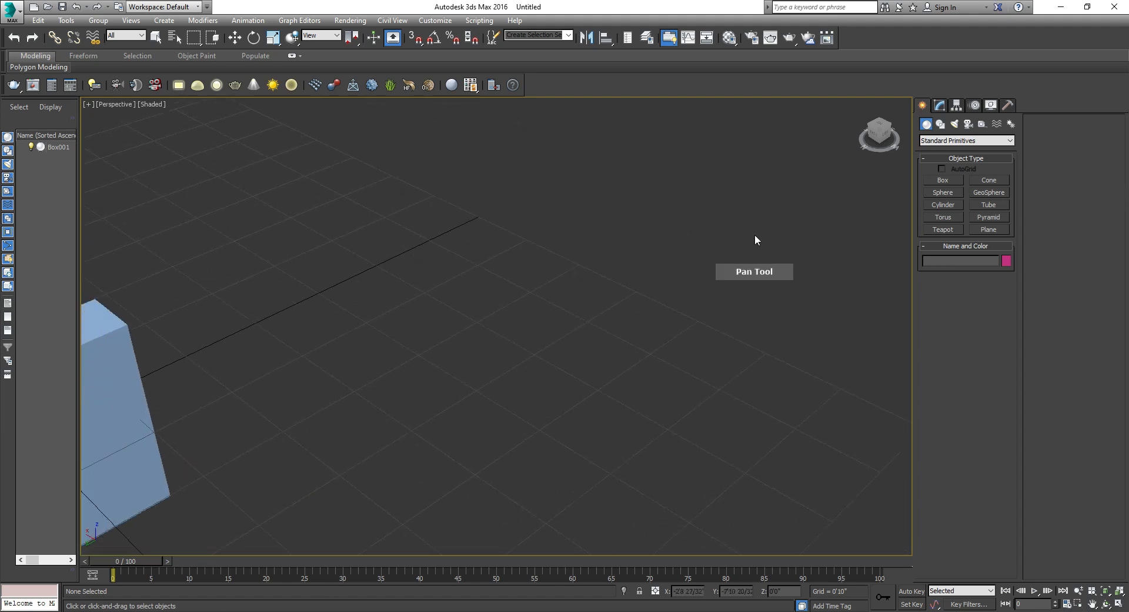
pyautogui.click(735, 305)
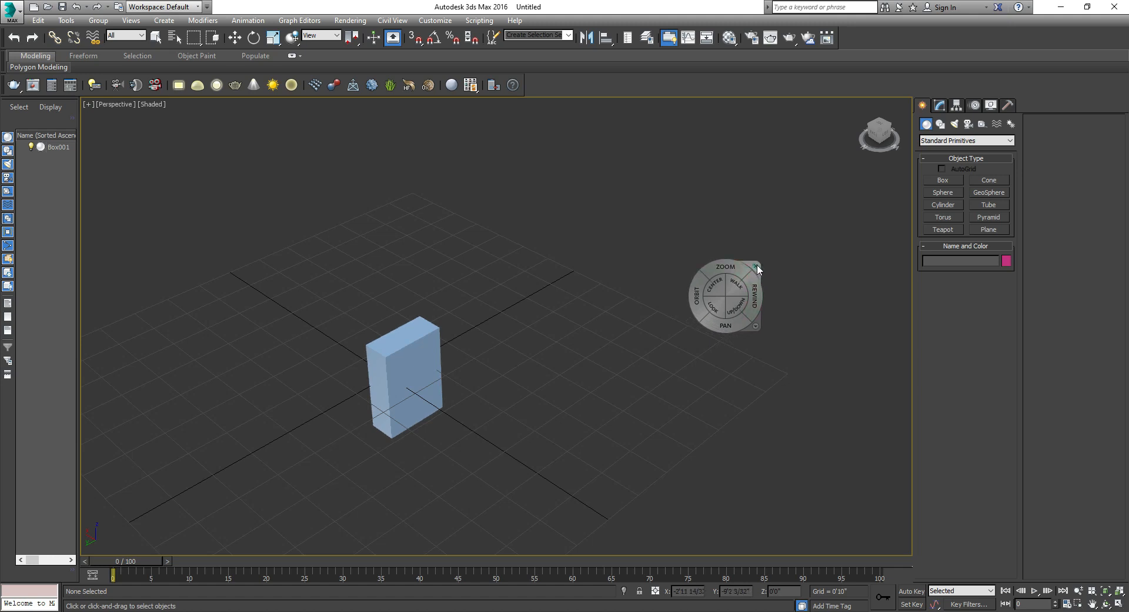
pyautogui.click(755, 265)
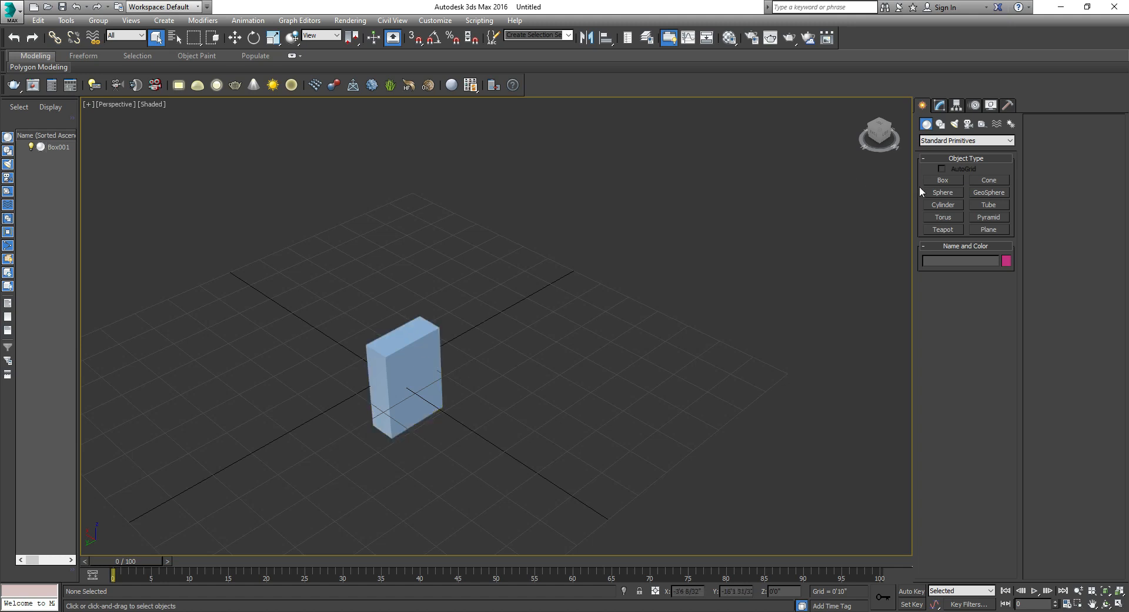
# - Create a large sphere beside the box and a smaller teapot in front of it on the grid
pyautogui.click(943, 192)
pyautogui.moveTo(572, 327); pyautogui.dragTo(641, 328)
pyautogui.click(943, 230)
pyautogui.moveTo(486, 428); pyautogui.dragTo(535, 438)
# - Set the perspective viewport display to Wireframe
pyautogui.click(150, 105)
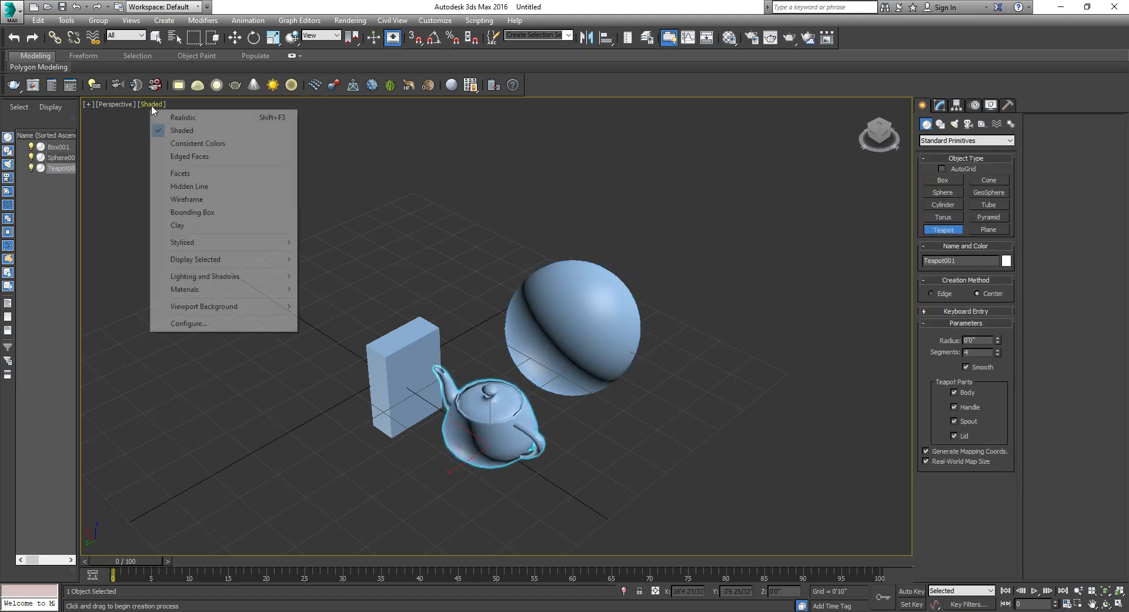
pyautogui.click(187, 199)
pyautogui.scroll(4, 536, 427)
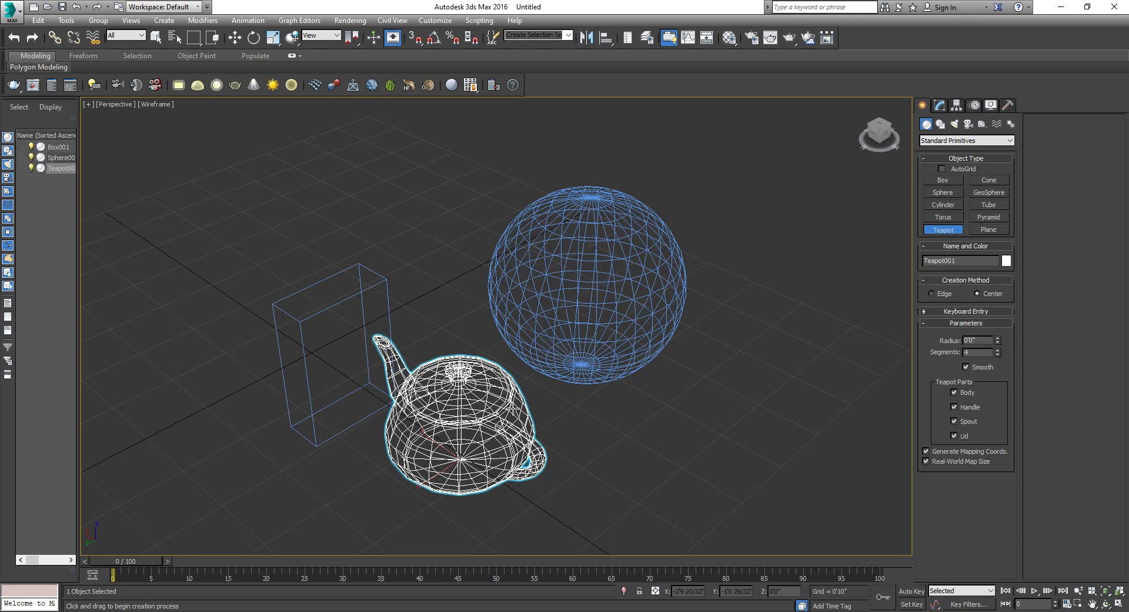
# - Leave teapot creation and turn on the viewport statistics for polygons and vertices
pyautogui.press('q')
pyautogui.press('7')
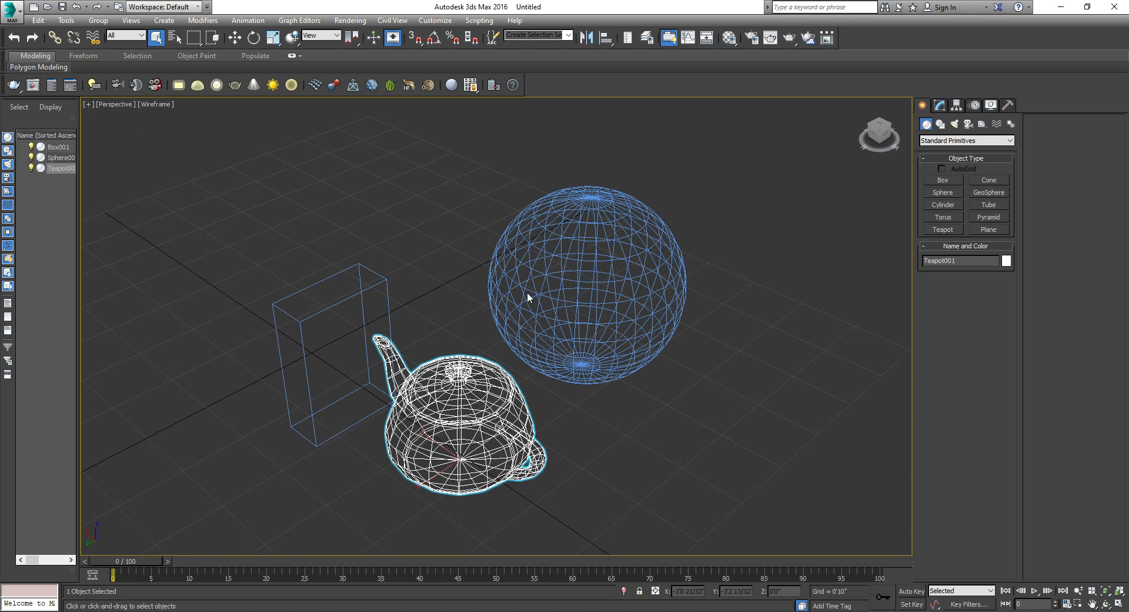
pyautogui.press('7')
# - Delete the sphere from the scene
pyautogui.click(603, 285)
pyautogui.click(552, 257)
pyautogui.press('Delete')
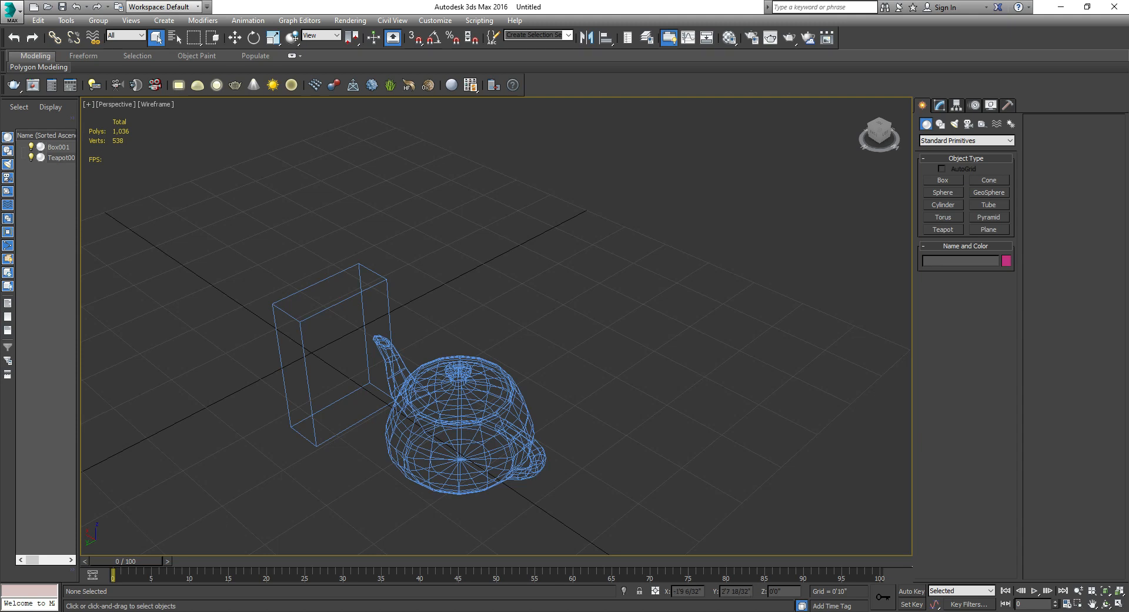
pyautogui.press('x')
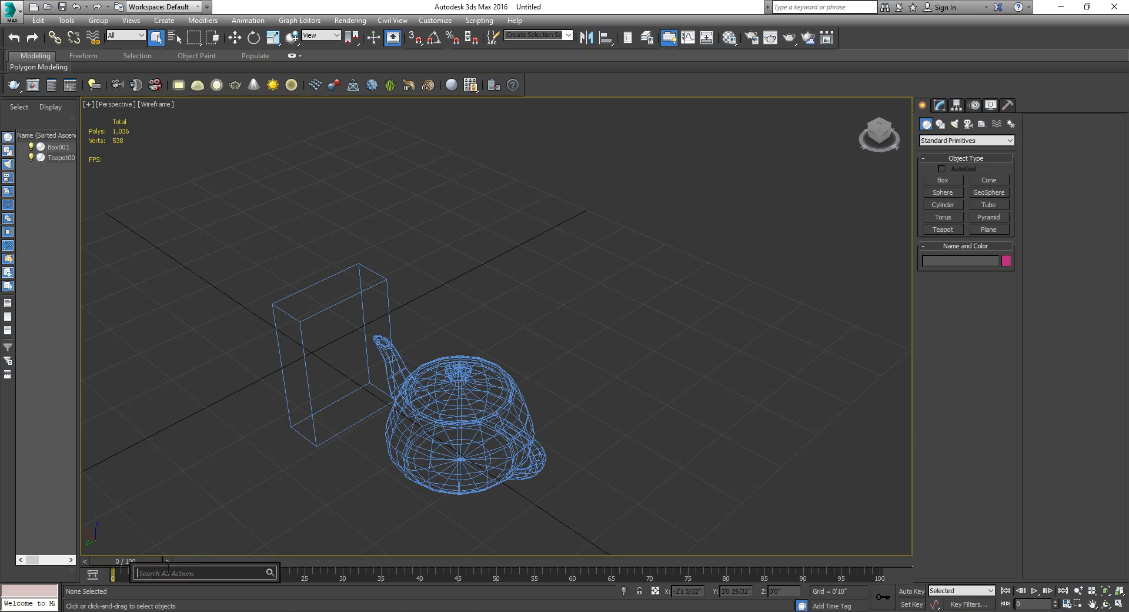
pyautogui.click(204, 467)
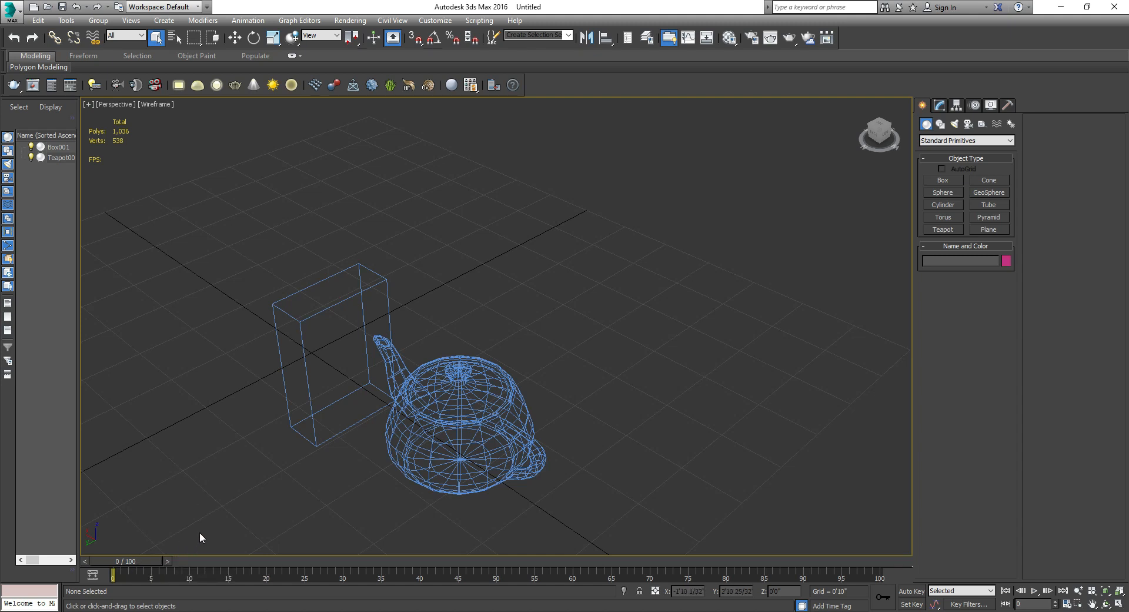
pyautogui.press('x')
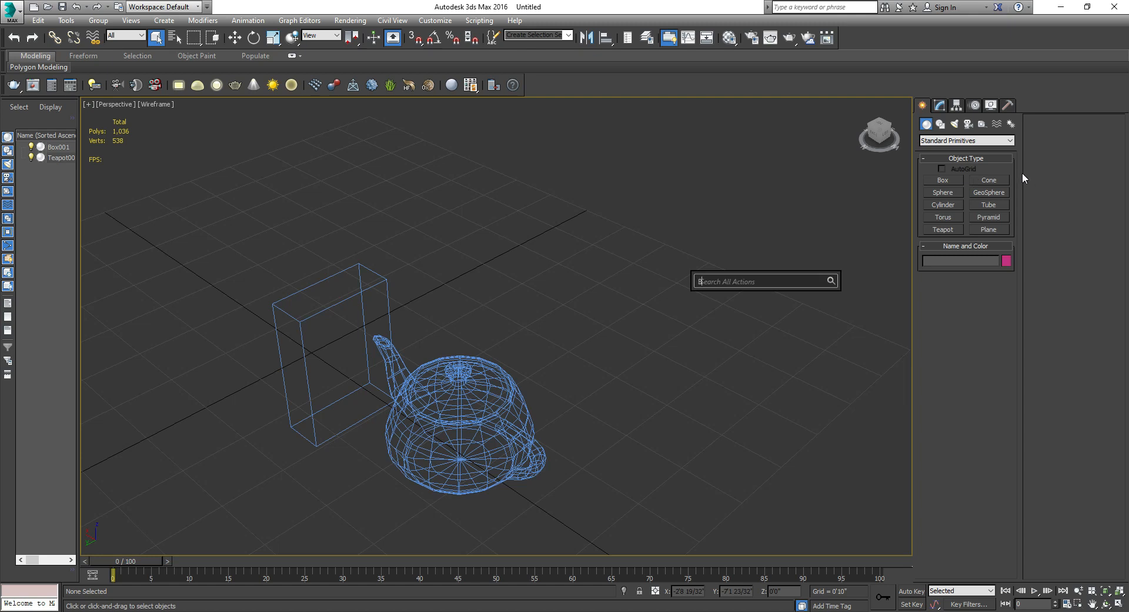
pyautogui.write('BOX')
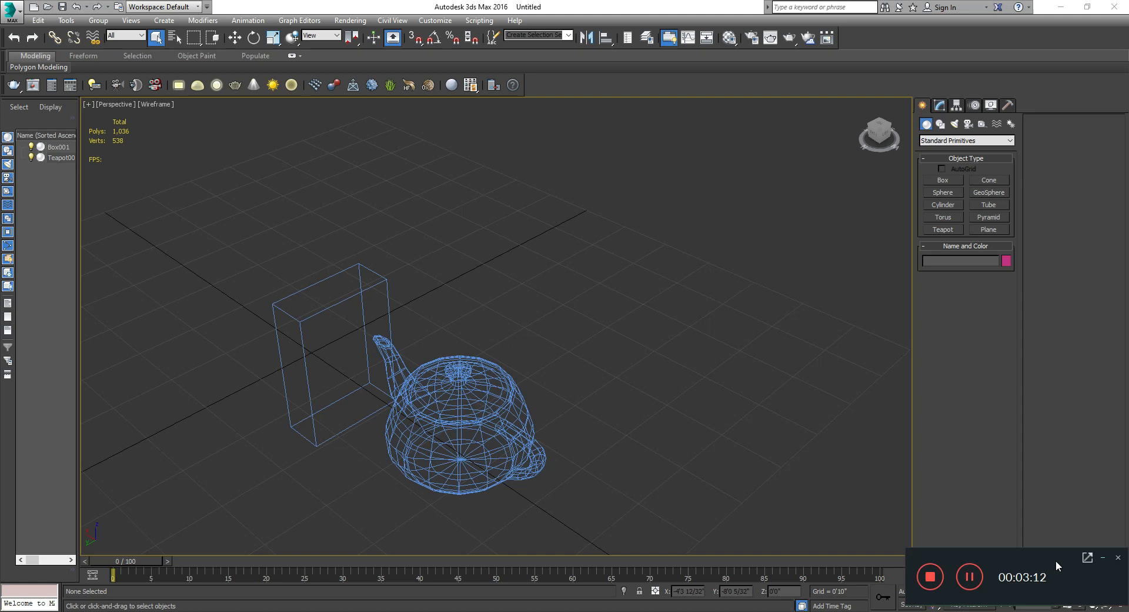
pyautogui.click(1101, 557)
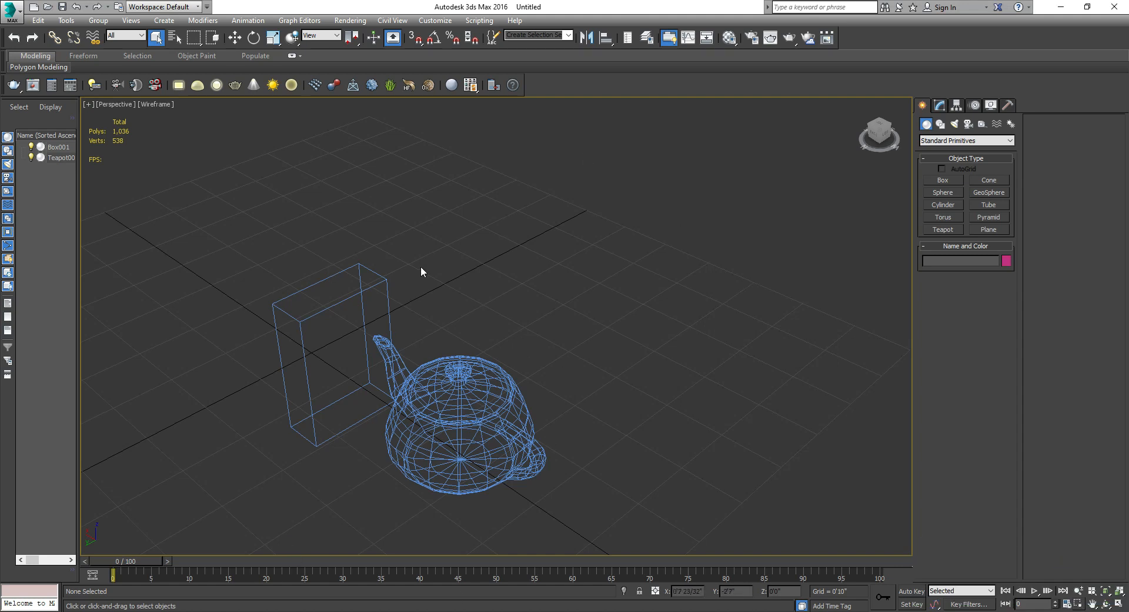
# - Find the Box command with an action search for "BOX" and create a box behind the teapot, about 1'4" wide and 1'1.5" high
pyautogui.write('x')
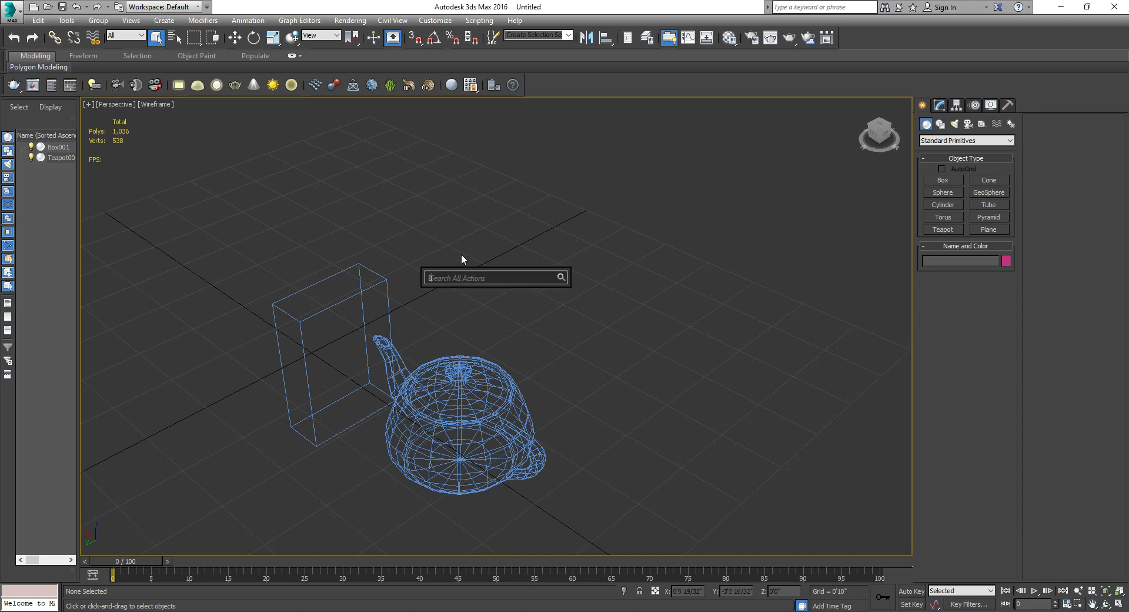
pyautogui.write('BOX')
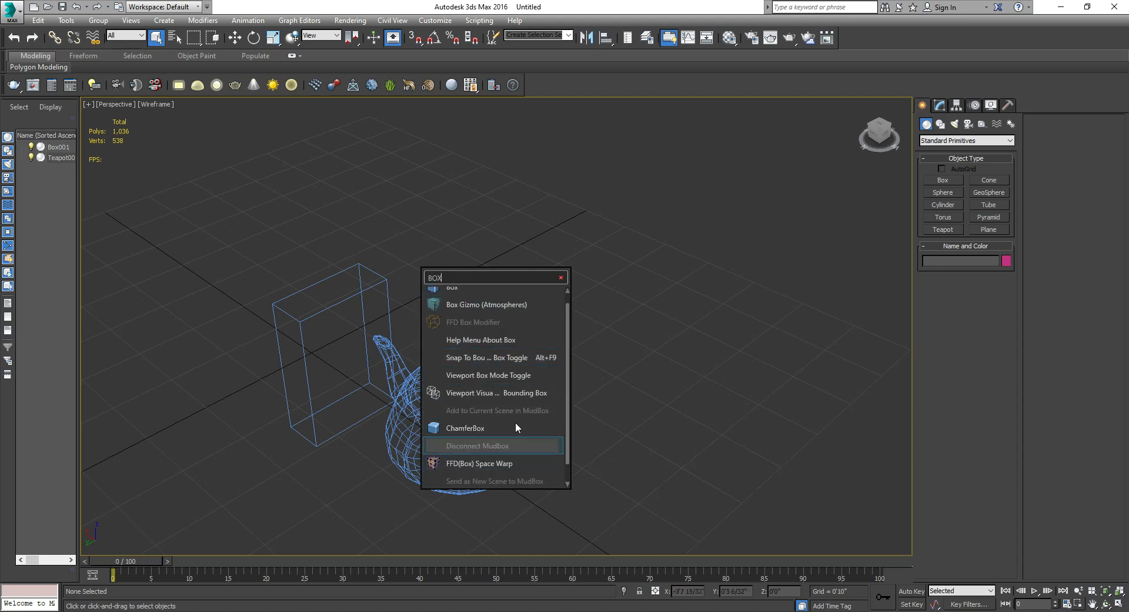
pyautogui.moveTo(557, 297); pyautogui.dragTo(567, 222)
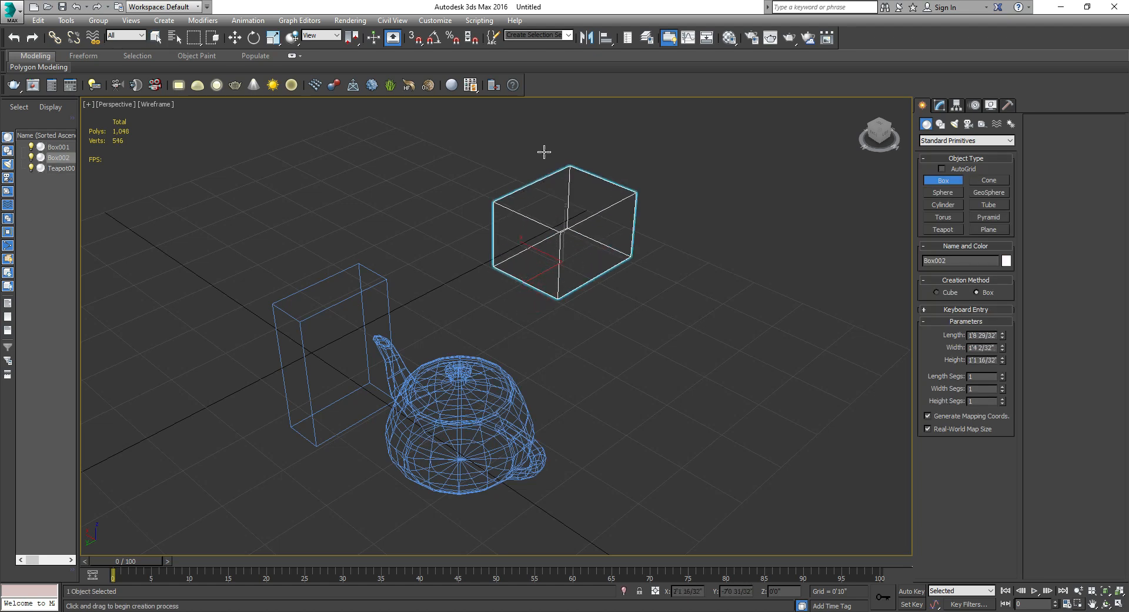
pyautogui.rightClick(544, 152)
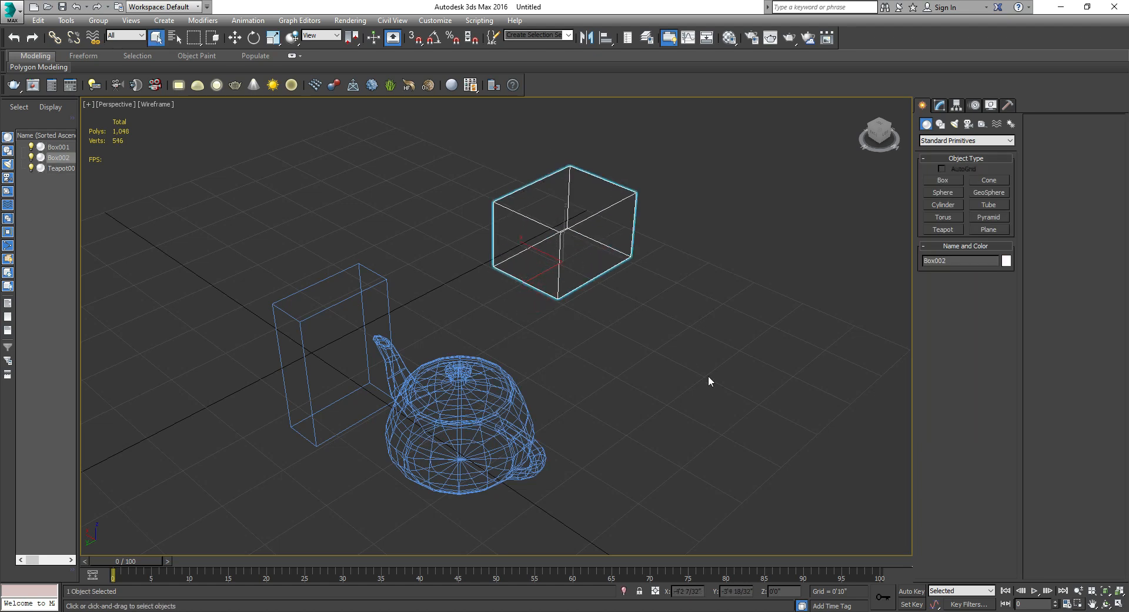
pyautogui.press('v')
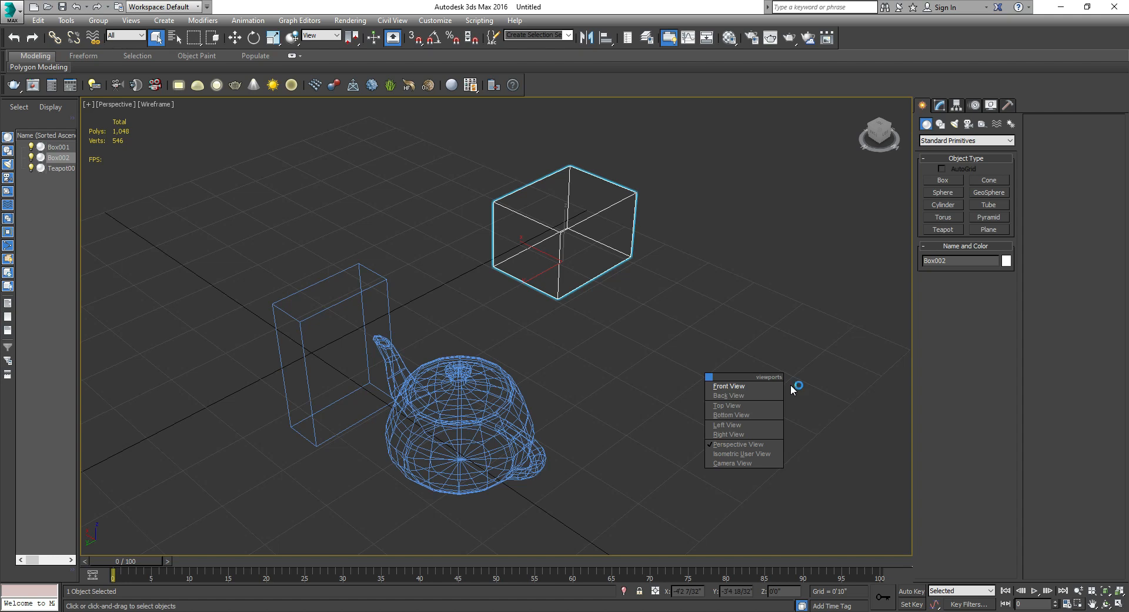
pyautogui.click(151, 107)
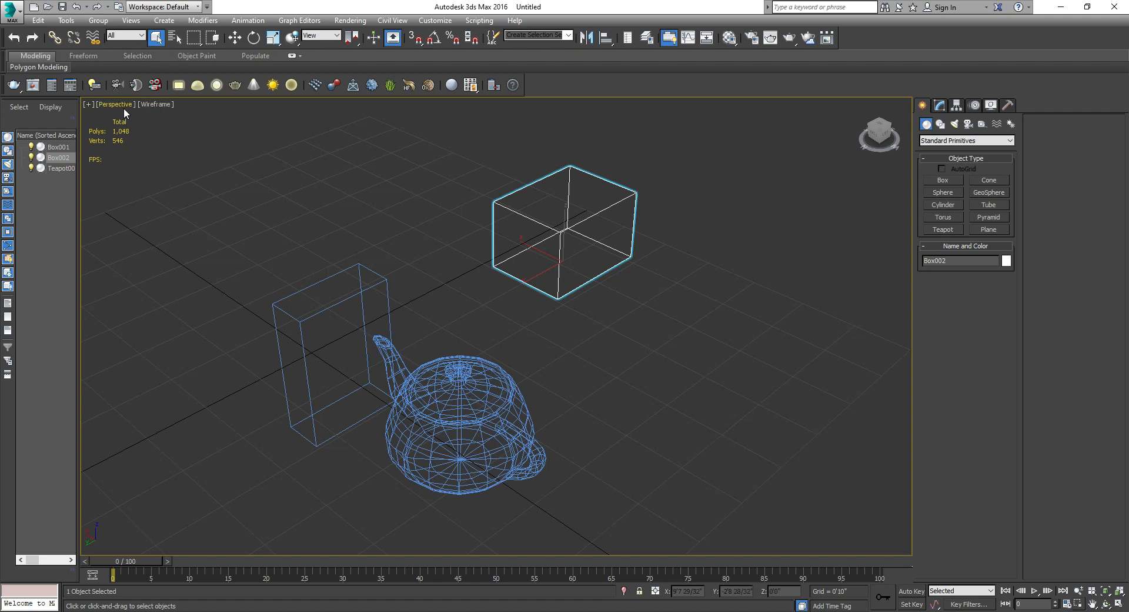
pyautogui.click(123, 107)
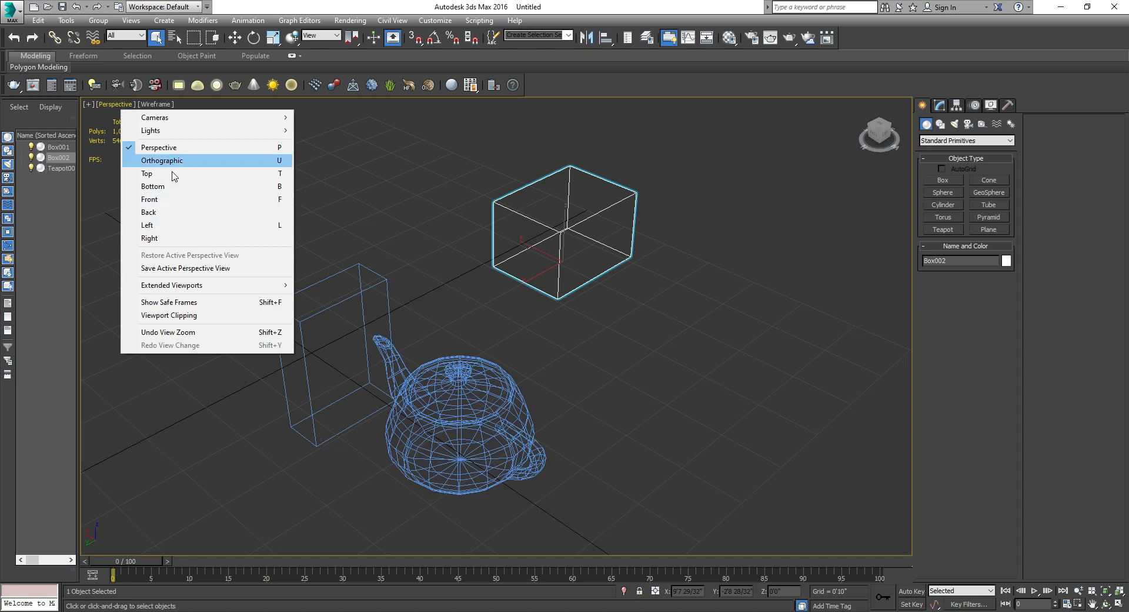
pyautogui.click(549, 326)
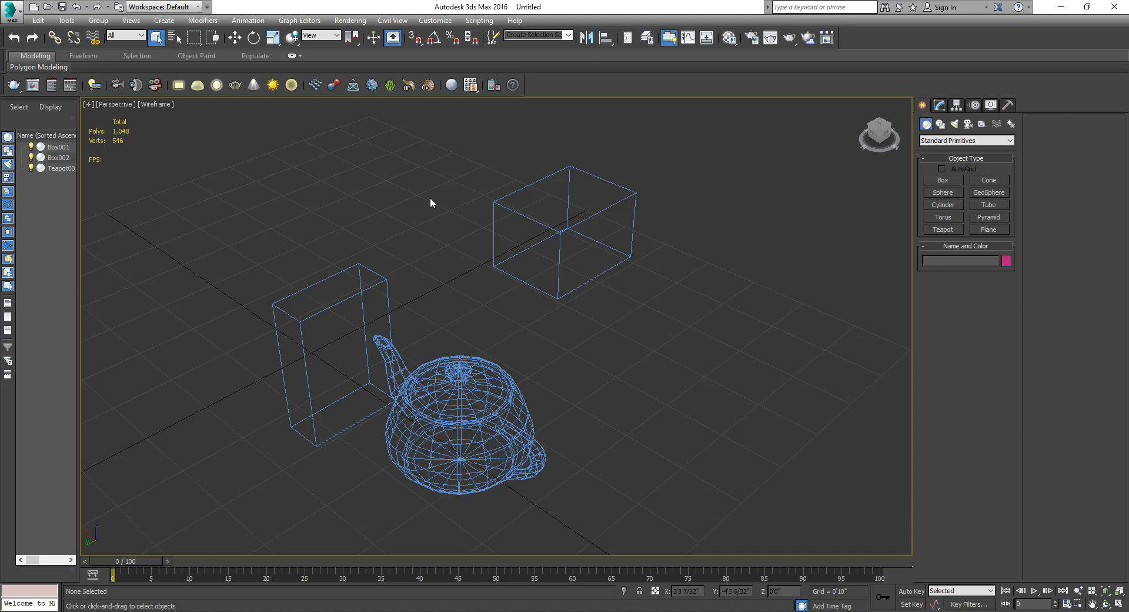
# - Switch the perspective viewport to the Left view through the viewports quad menu
pyautogui.press('v')
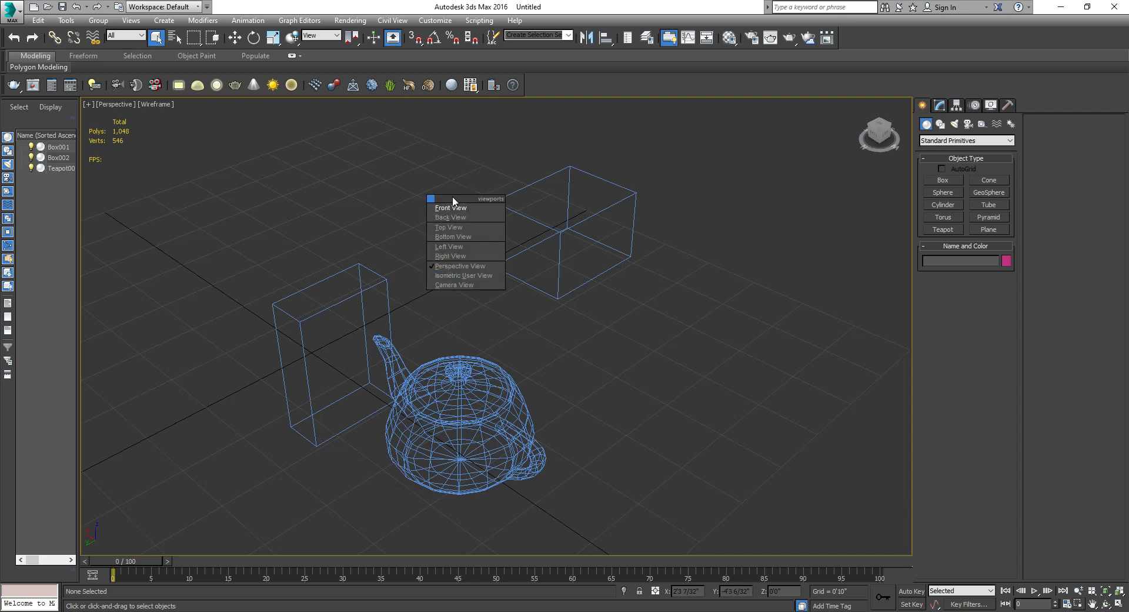
pyautogui.click(463, 246)
pyautogui.scroll(3, 586, 329)
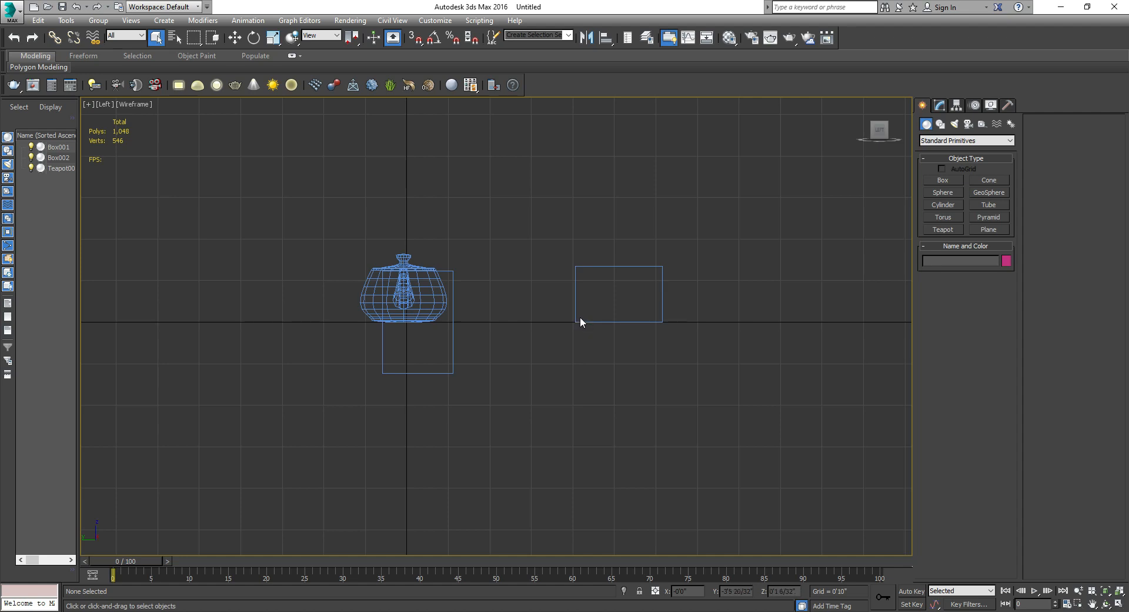
pyautogui.click(539, 320)
pyautogui.press('x')
pyautogui.click(228, 185)
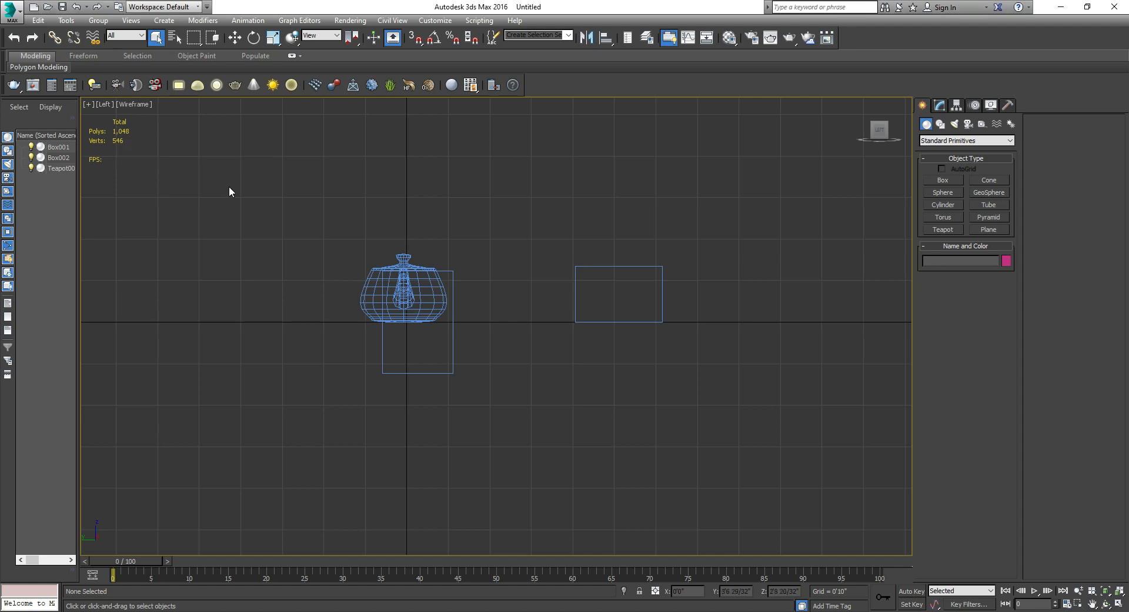
pyautogui.press('v')
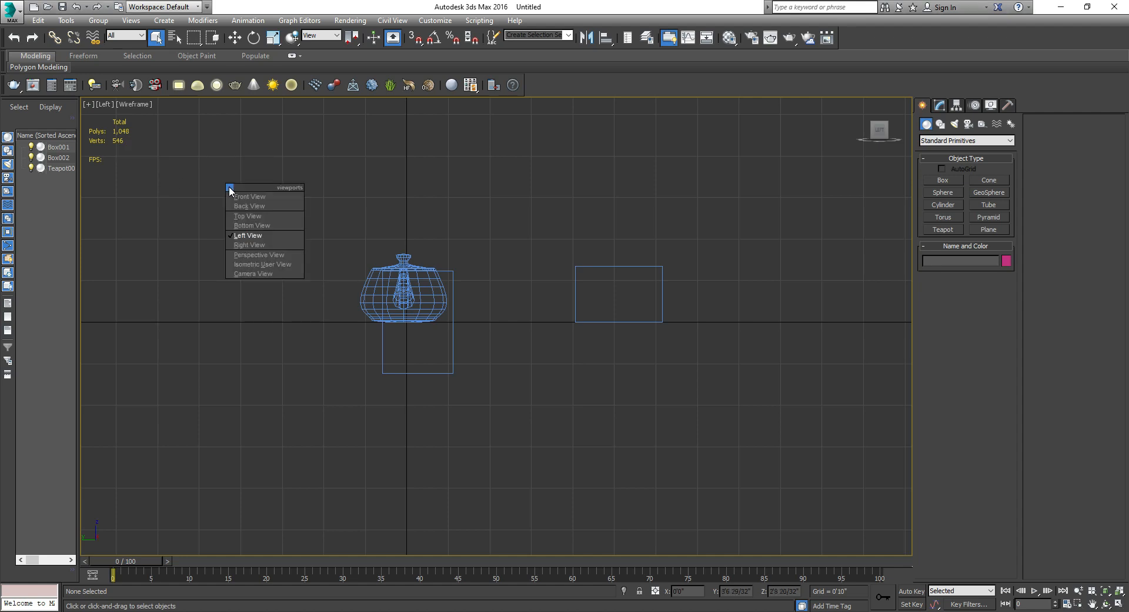
pyautogui.click(327, 447)
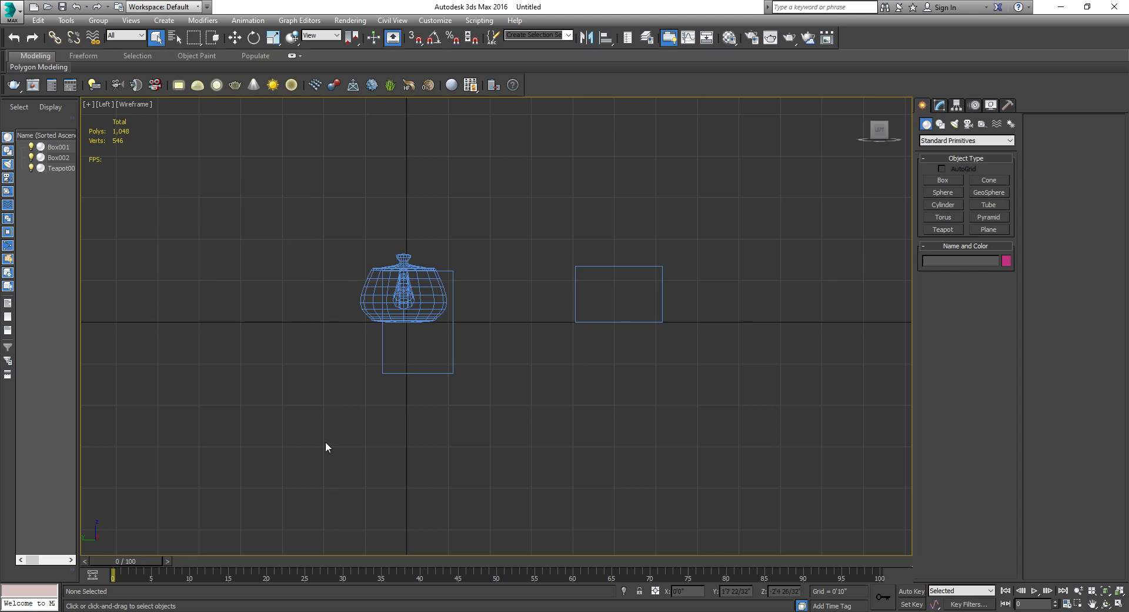
pyautogui.hotkey('shift', 'w')
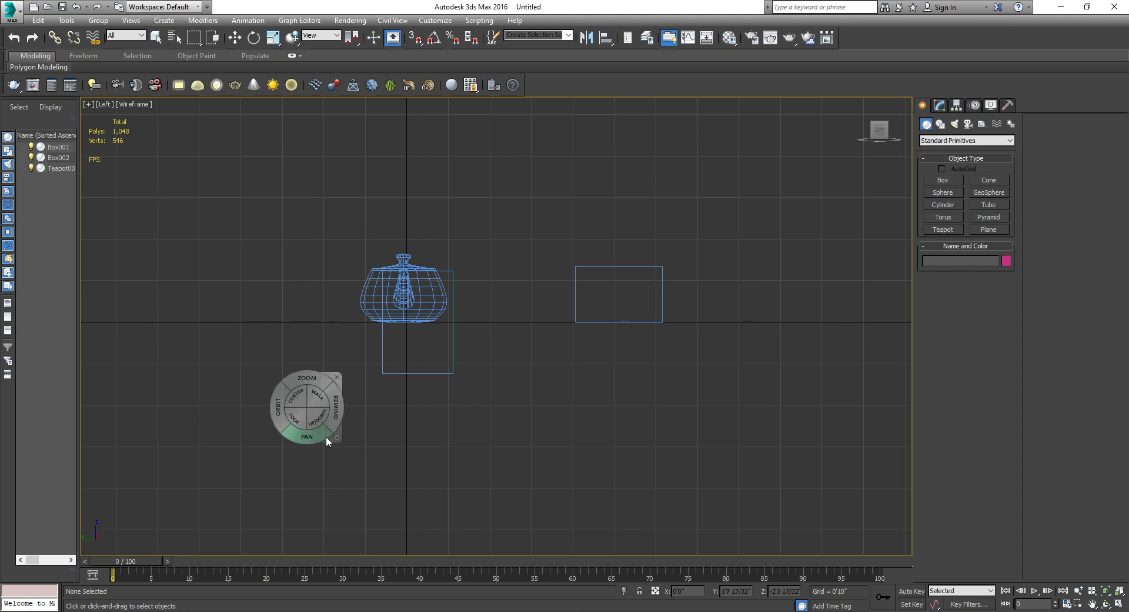
pyautogui.click(343, 380)
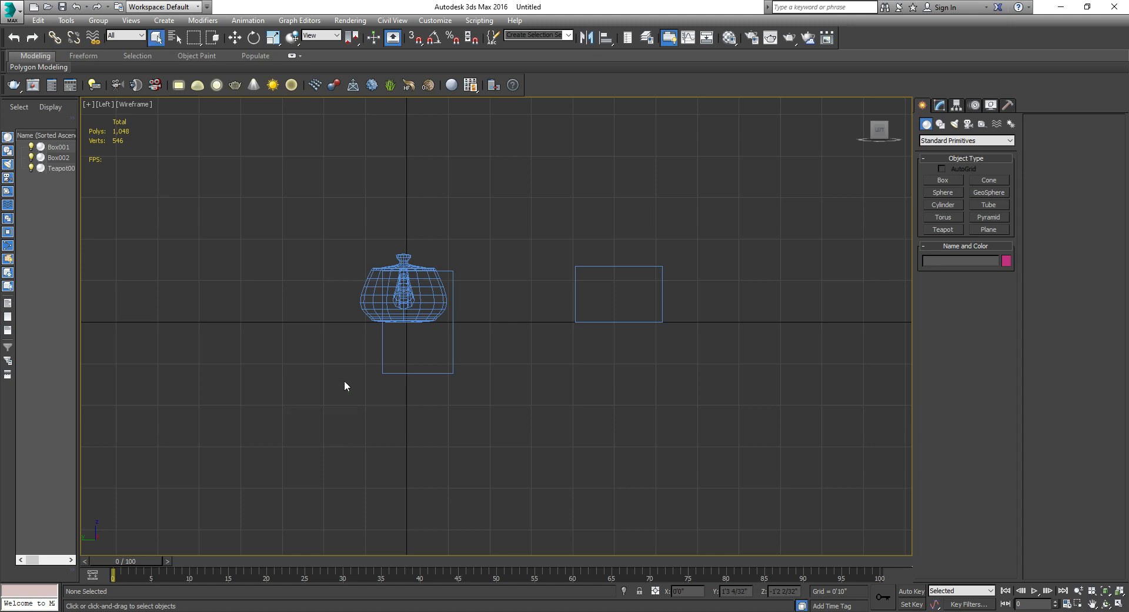